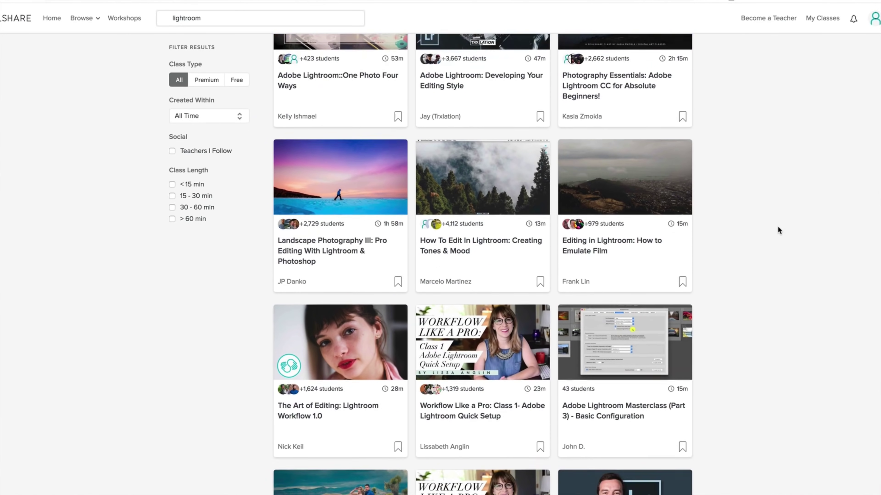
scroll(777, 227, "down", 2)
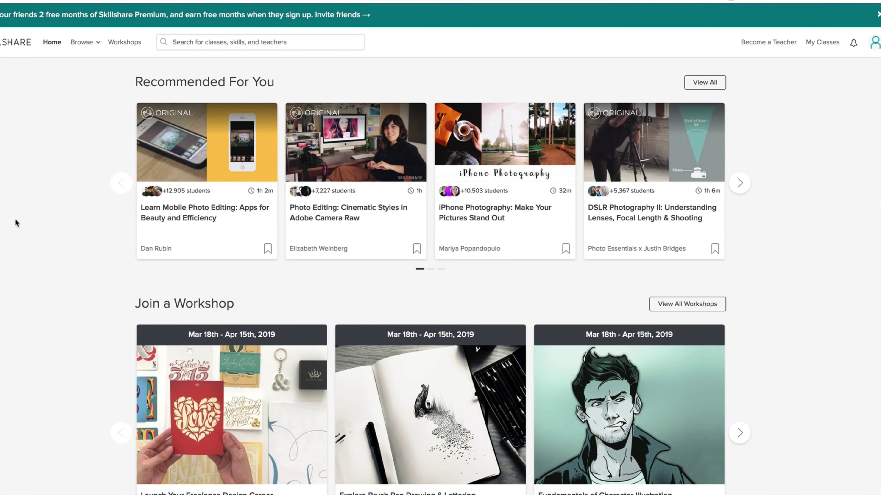
Scroll down the Skillshare page past Recommended and Trending Now to Best This Month
scroll(16, 223, "down", 6)
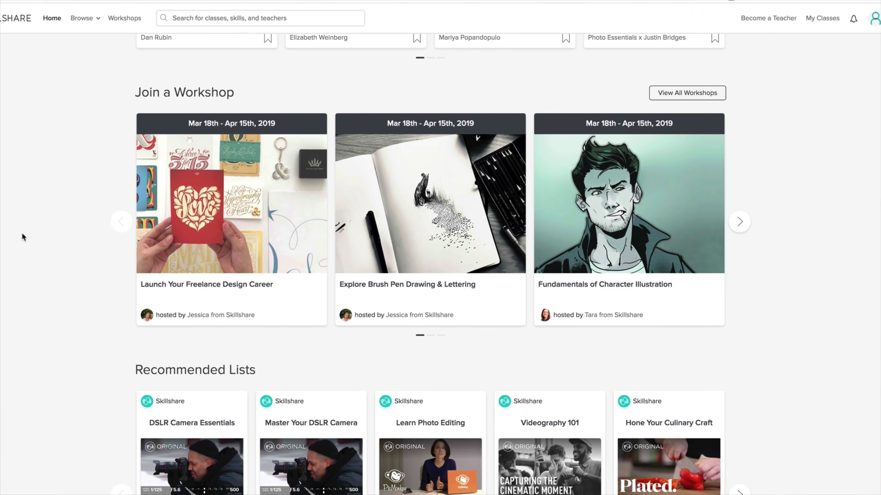
scroll(22, 235, "down", 9)
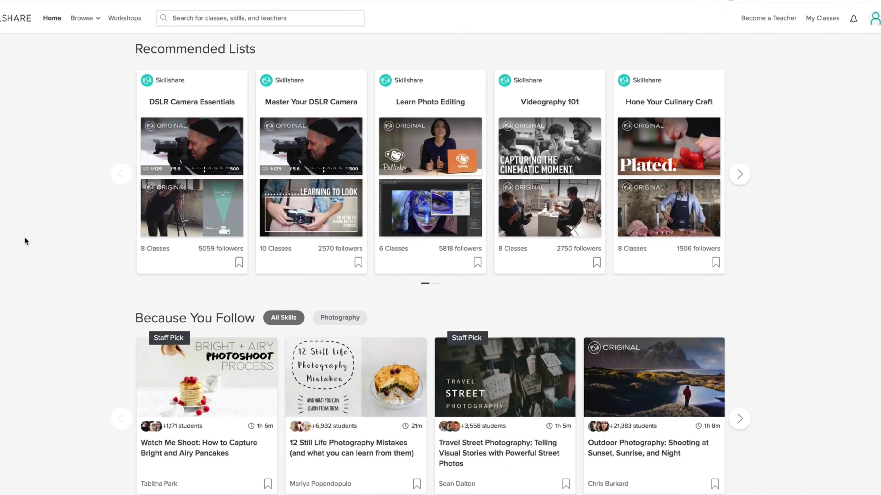
scroll(25, 241, "down", 1)
scroll(25, 241, "down", 11)
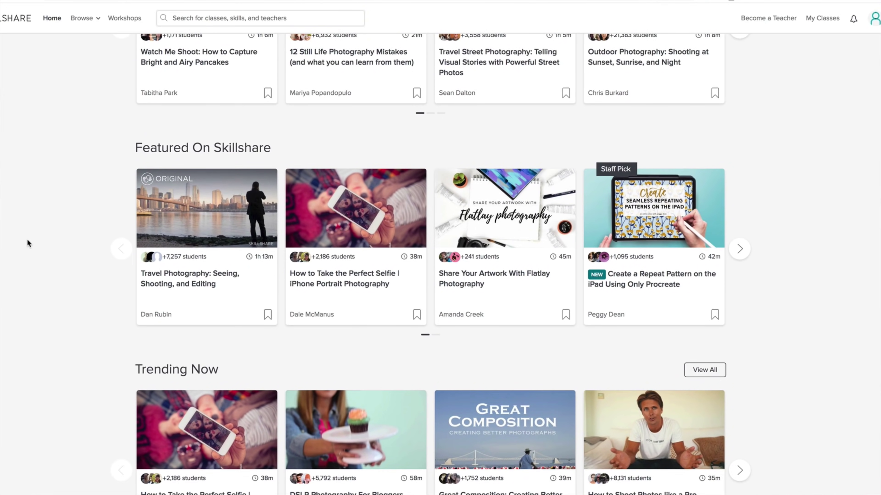
scroll(26, 239, "down", 6)
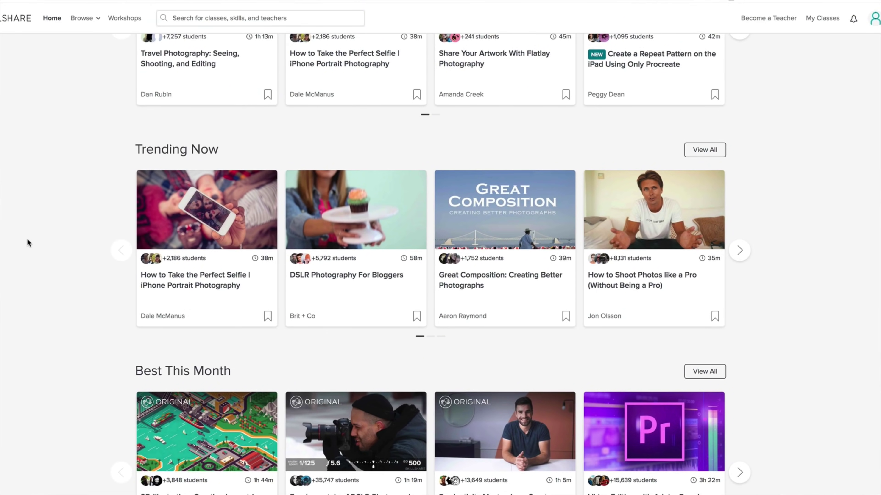
scroll(28, 240, "down", 4)
scroll(28, 240, "down", 4)
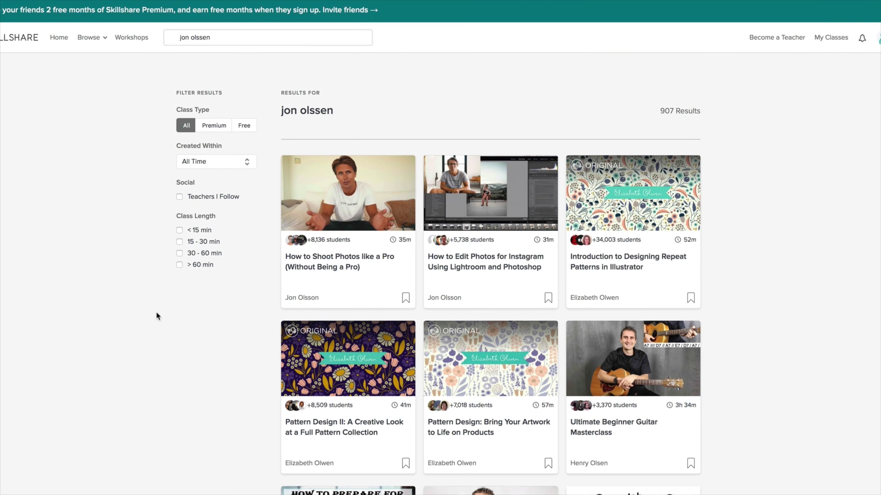
Open the 'How to Edit Photos for Instagram' class and play its intro video
left_click(476, 257)
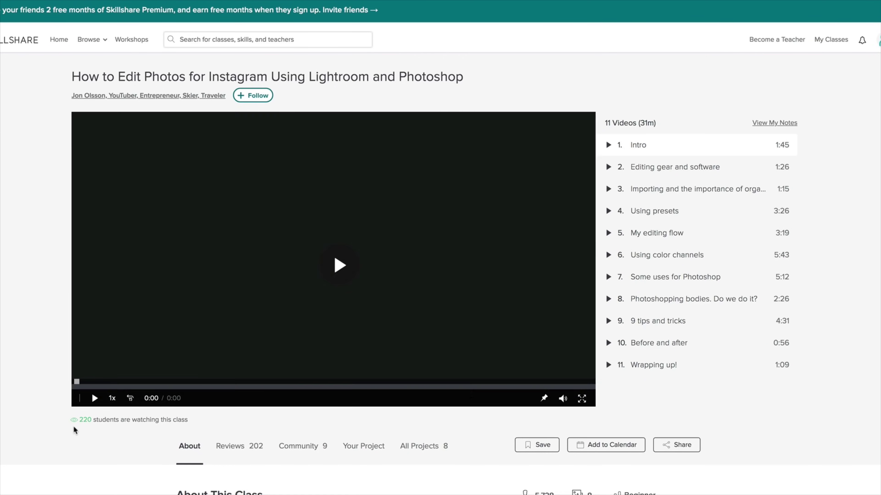
left_click(94, 398)
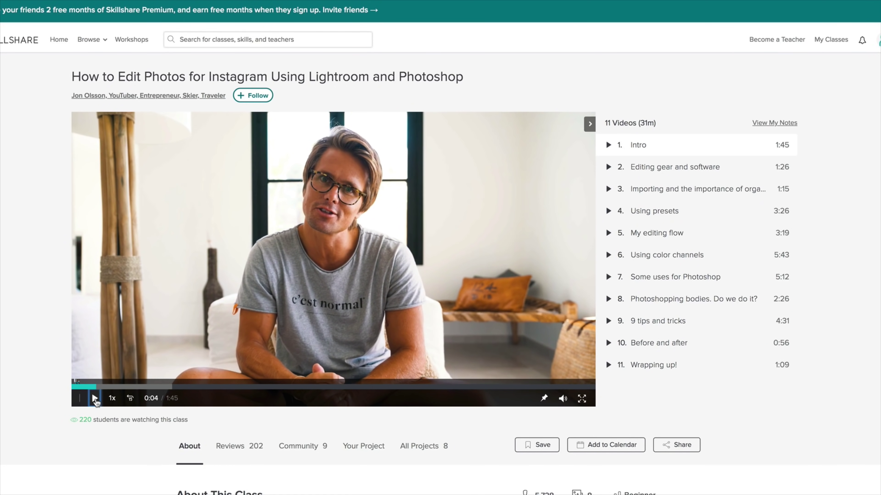
left_click(94, 398)
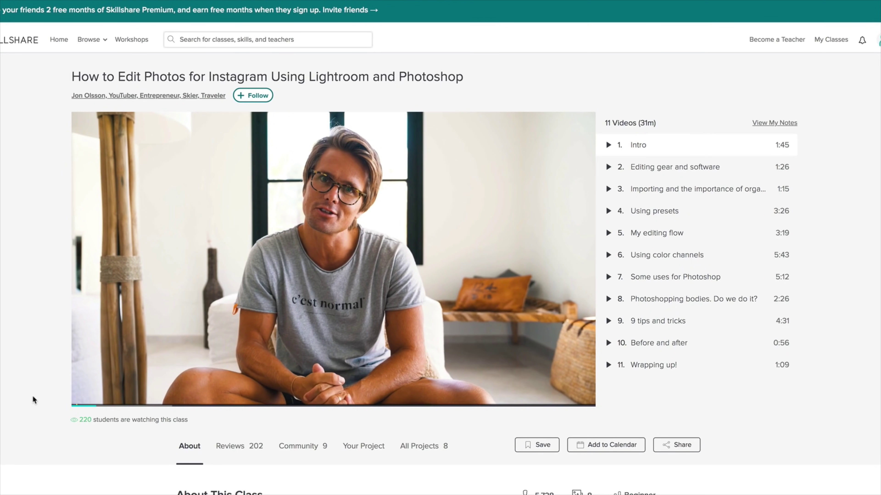
scroll(33, 396, "down", 3)
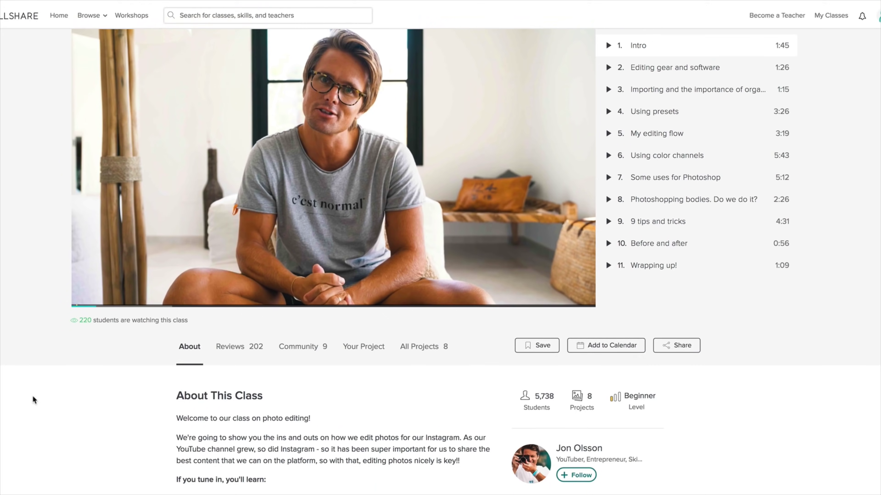
scroll(32, 396, "up", 2)
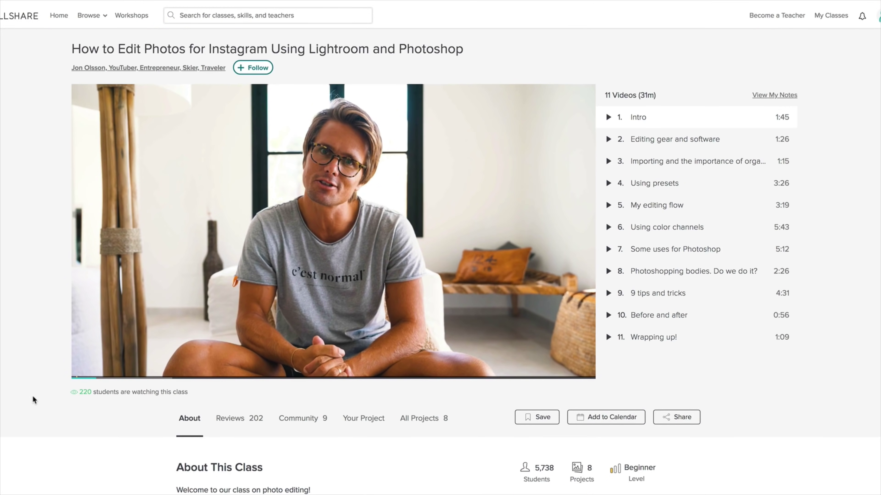
scroll(33, 396, "up", 1)
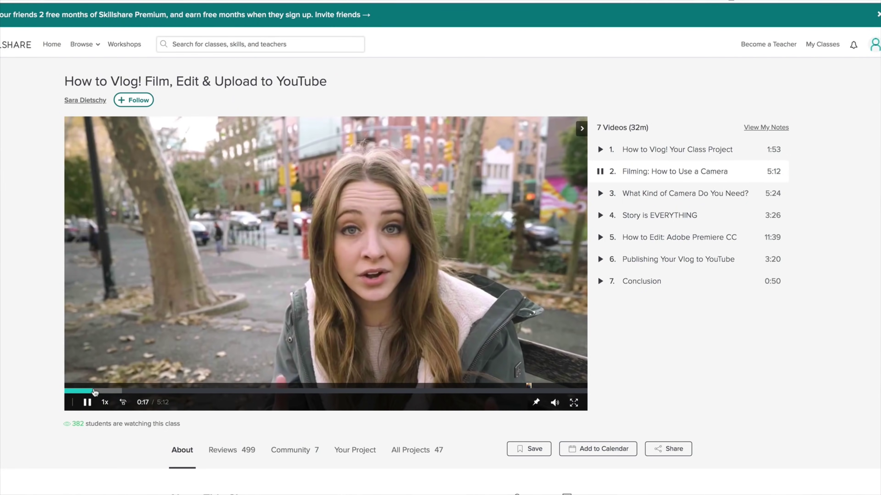
left_click(172, 391)
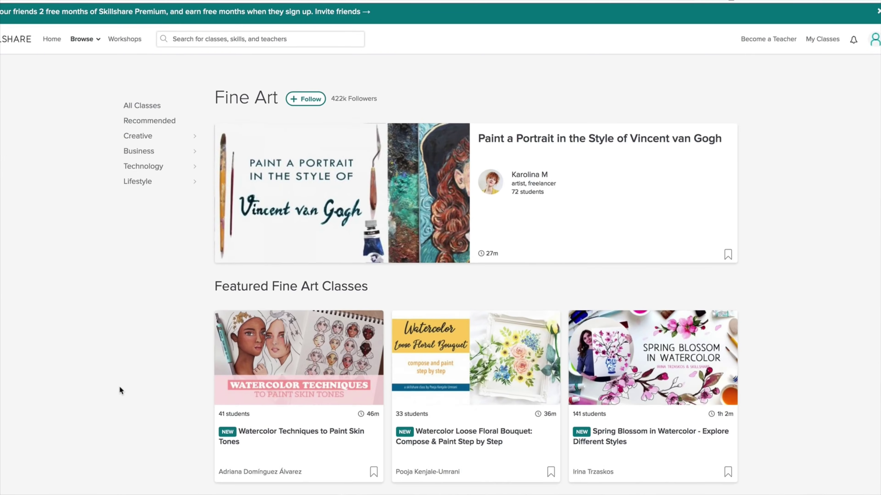
scroll(119, 389, "down", 6)
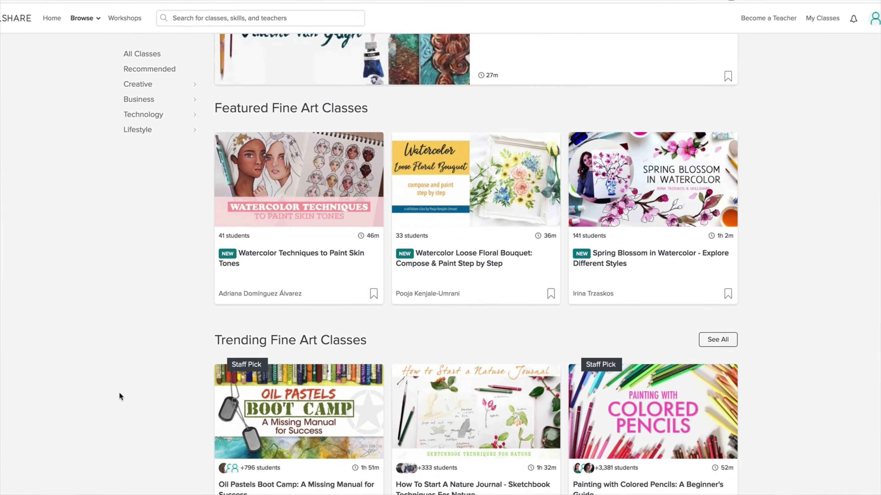
scroll(123, 396, "down", 10)
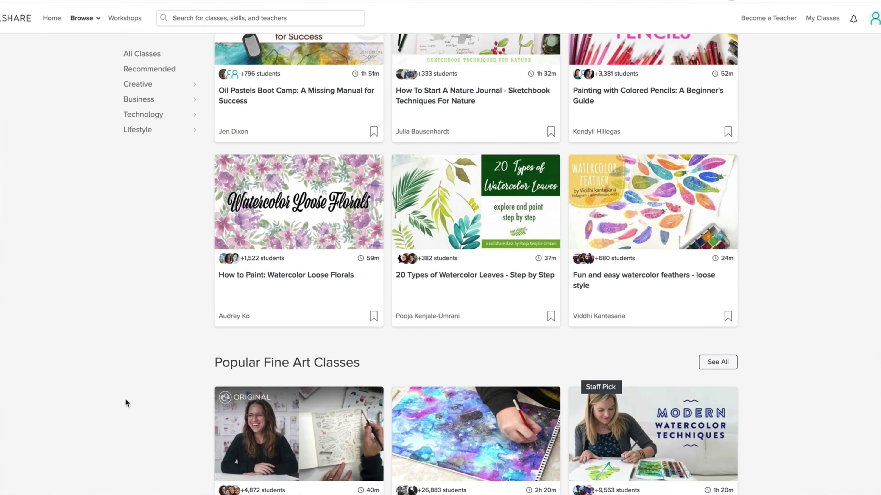
scroll(126, 400, "down", 6)
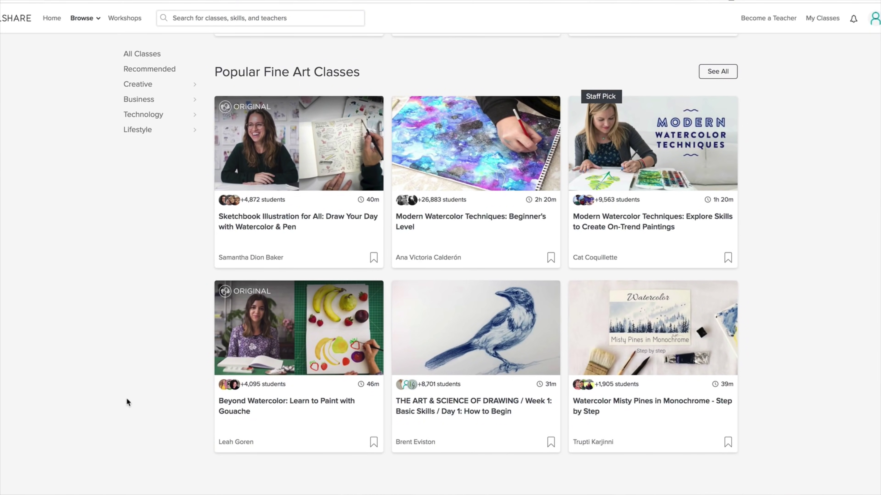
scroll(128, 398, "up", 1)
scroll(129, 399, "up", 11)
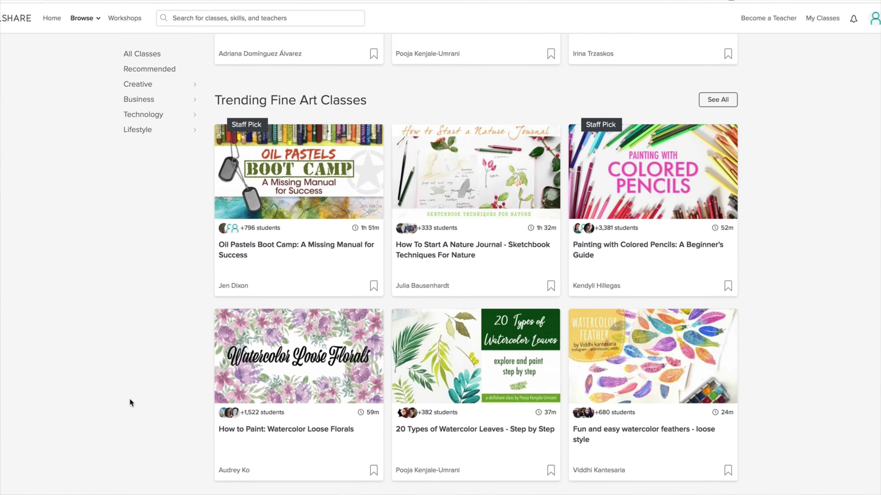
scroll(130, 399, "up", 11)
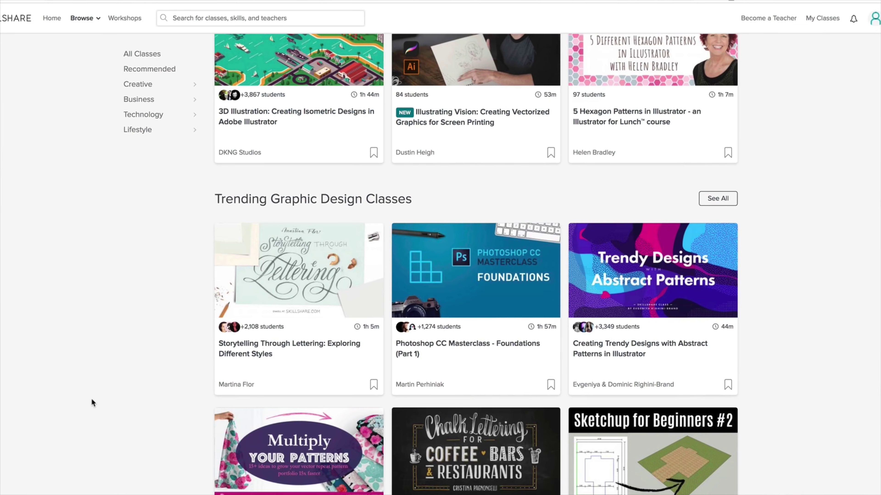
scroll(92, 400, "down", 4)
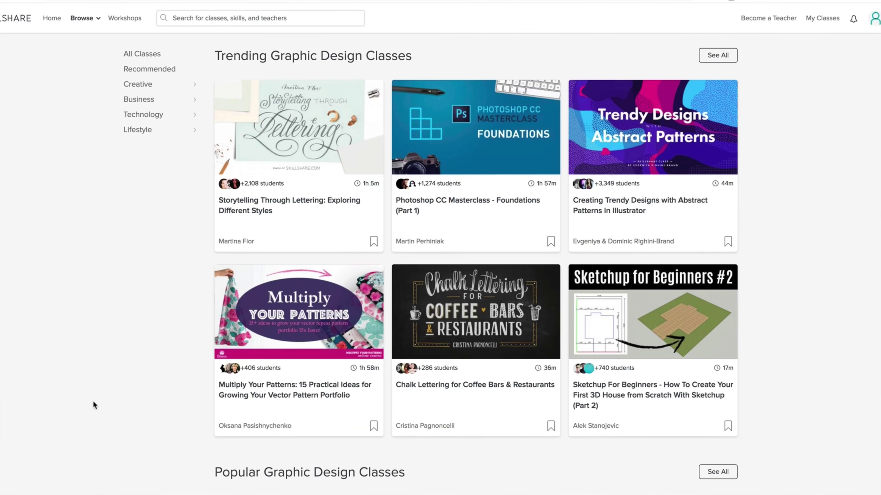
scroll(93, 402, "down", 1)
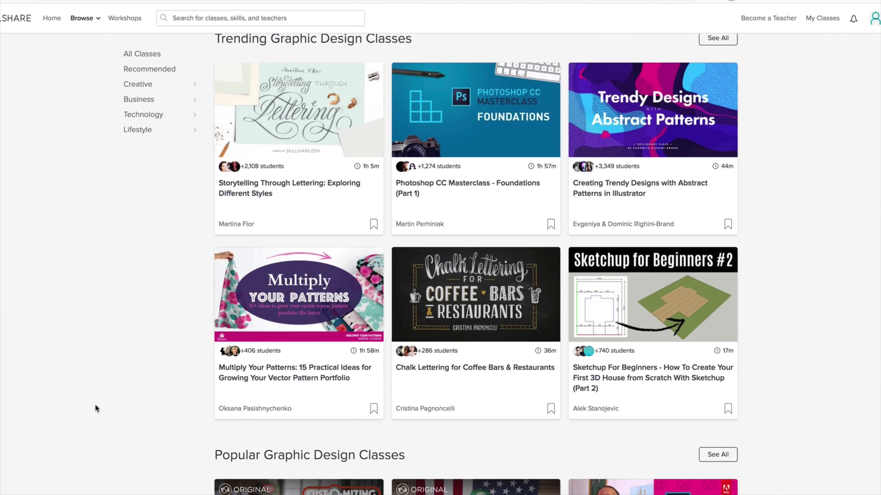
scroll(97, 405, "down", 8)
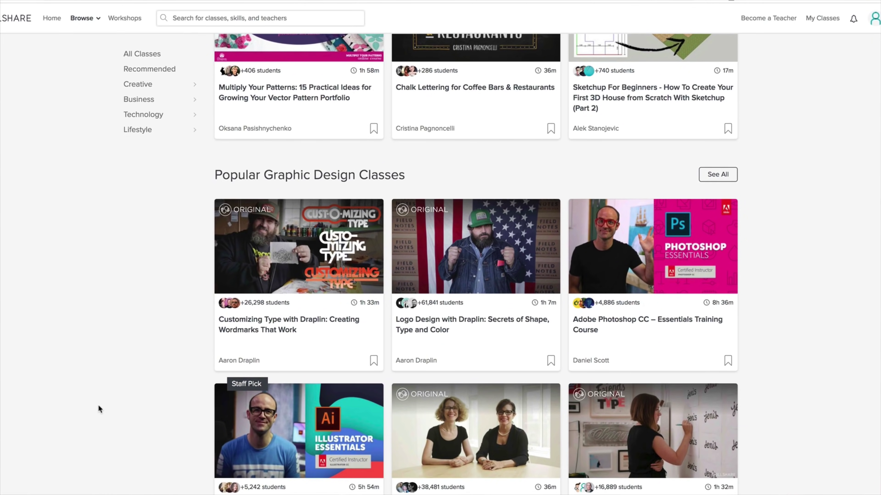
scroll(99, 406, "up", 18)
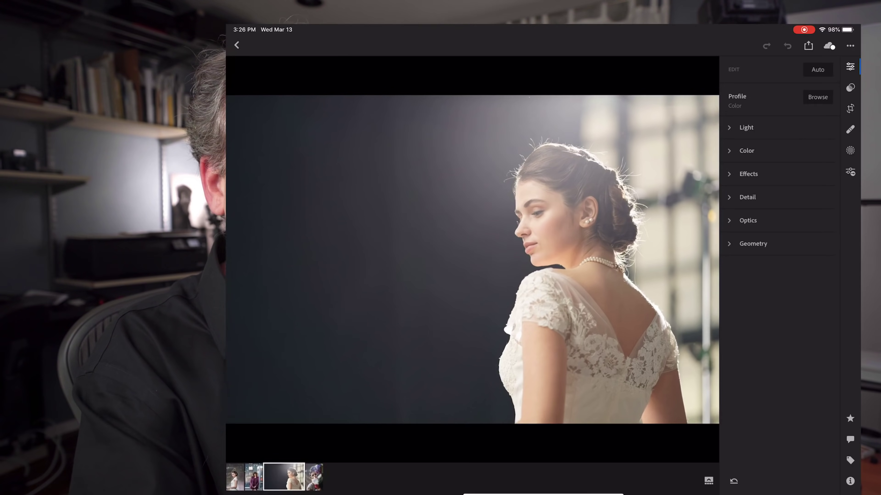
Review the Cloud Storage & Sync settings from the ... menu, then return to Settings
left_click(854, 42)
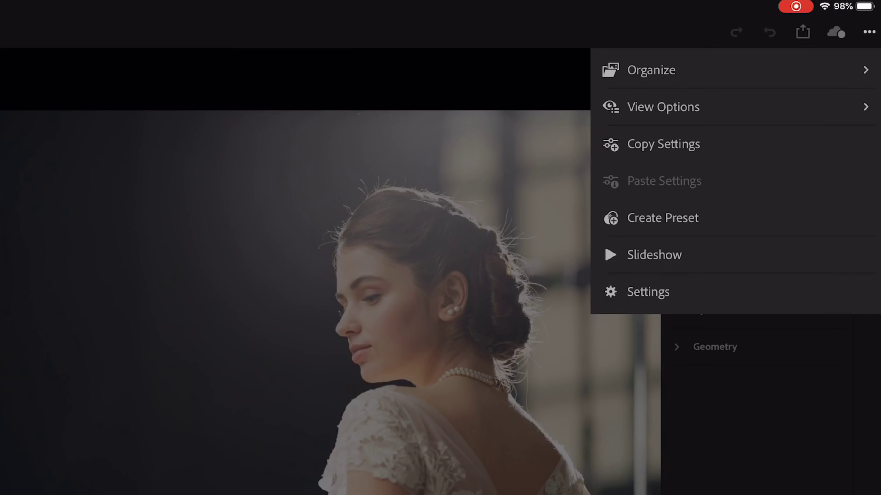
left_click(647, 291)
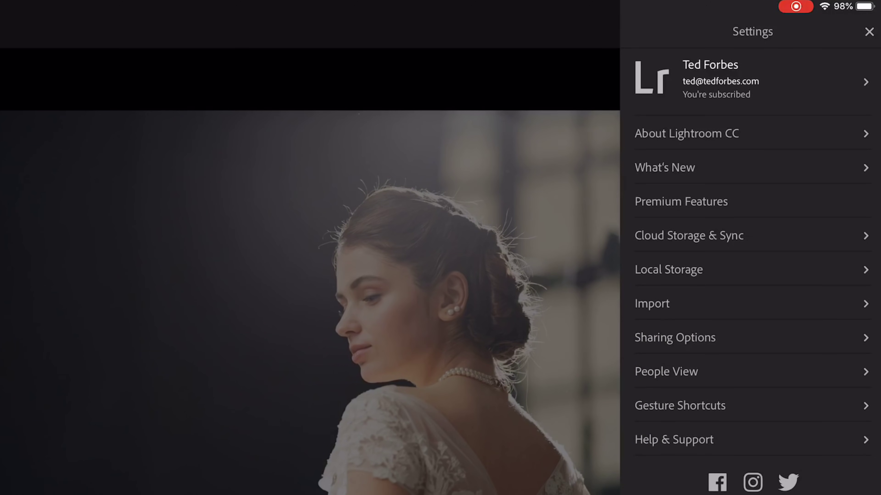
left_click(689, 236)
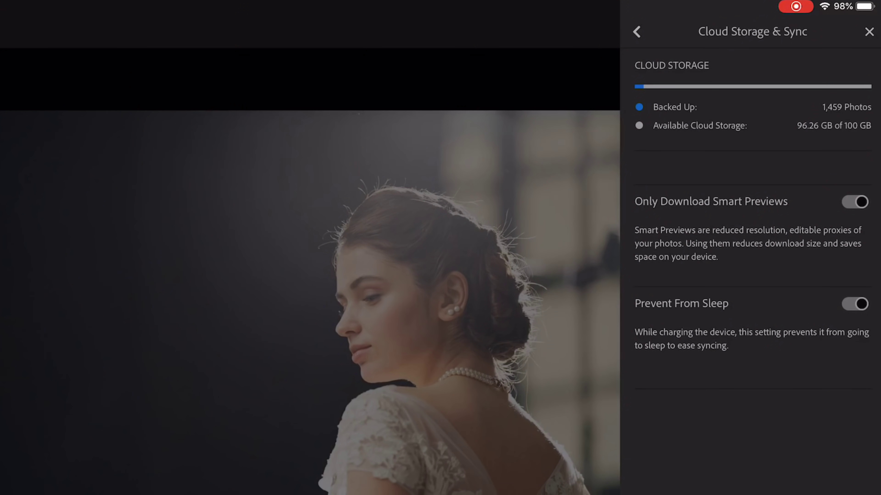
left_click(636, 32)
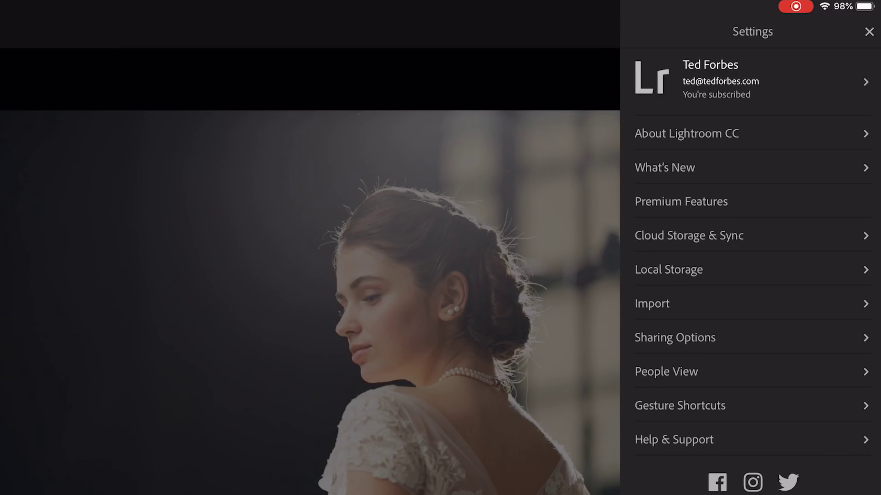
Open the Import settings for camera-roll auto-add, copyright and lens profile corrections
left_click(652, 303)
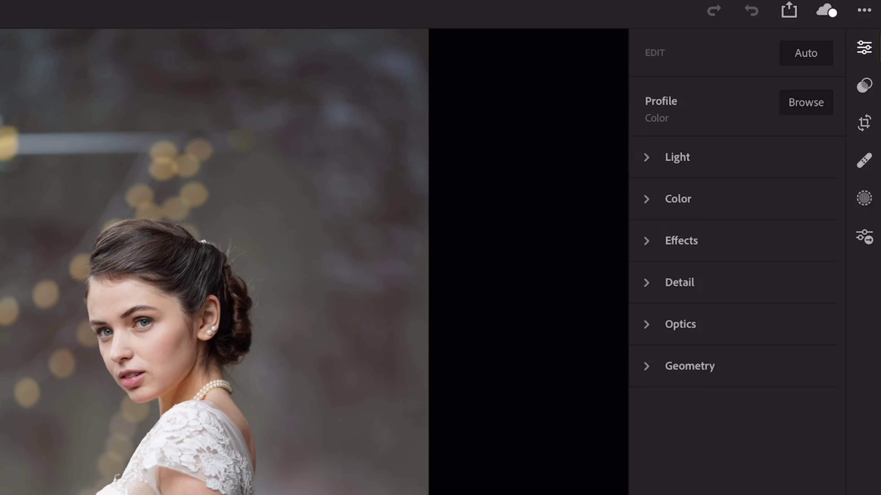
Expand the Light sliders and overlay the portrait's straight, unadjusted tone curve
left_click(676, 158)
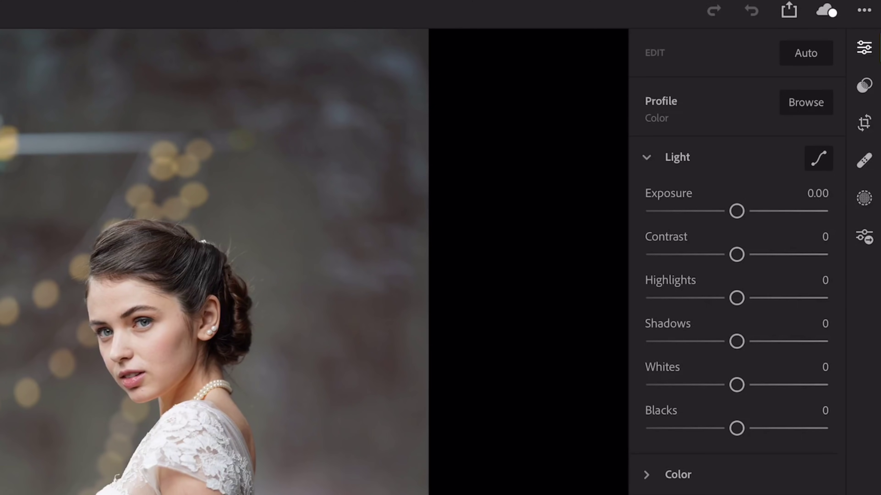
left_click(818, 158)
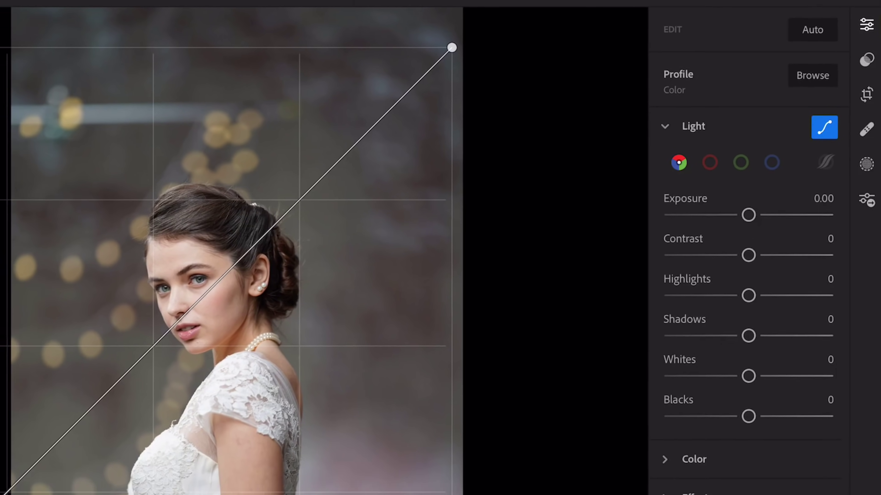
Drag the tone curve into an S-shape, hide it, and bring up the reset options
left_click_drag(169, 320, 169, 238)
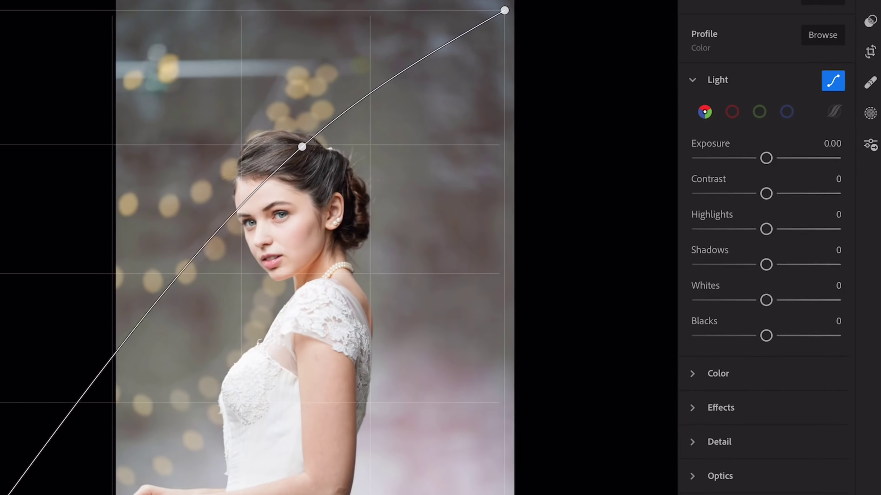
left_click_drag(107, 363, 108, 418)
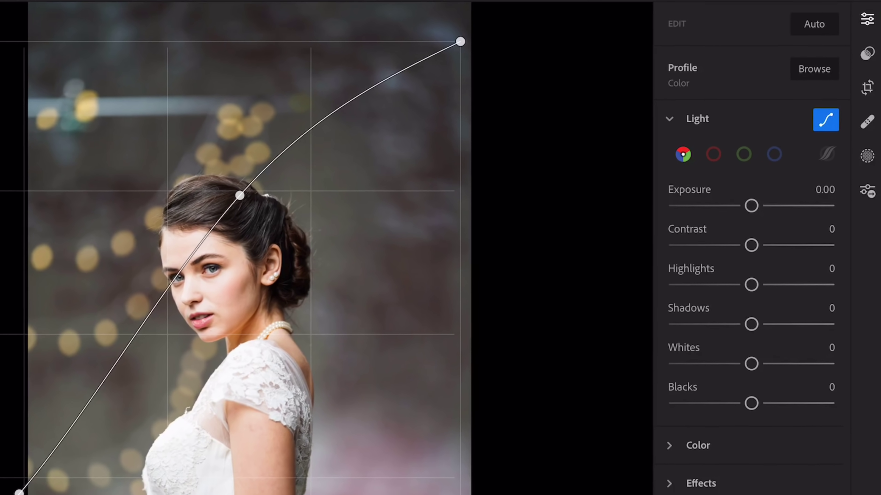
key("Escape")
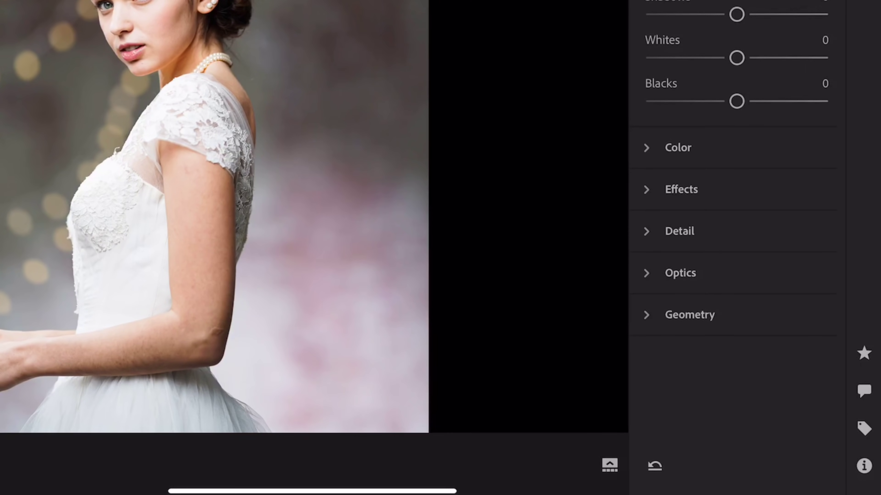
left_click(655, 466)
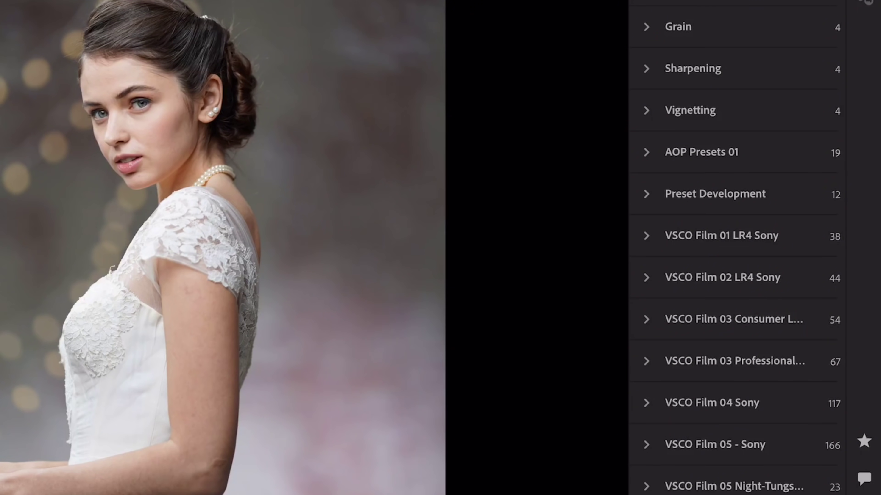
In AOP Presets 01, try Film Kodakified Warm and Shift, then apply Cinematic :: Coppola
left_click(701, 152)
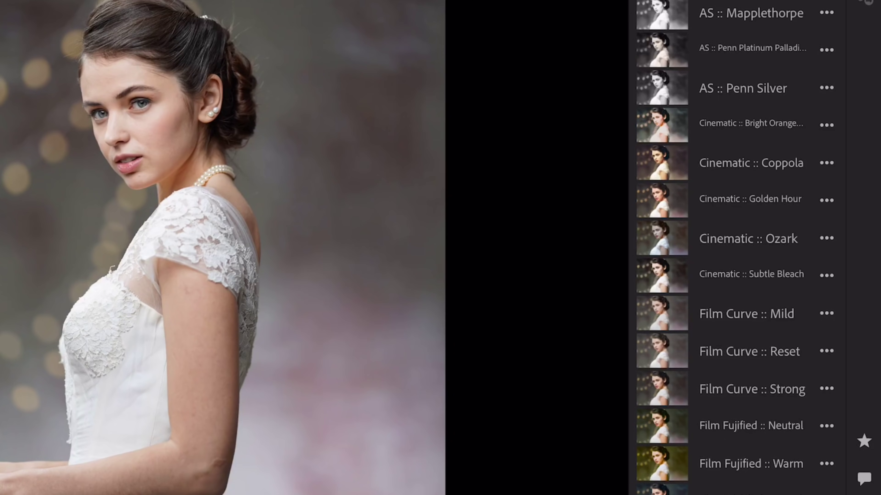
scroll(736, 247, "down", 6)
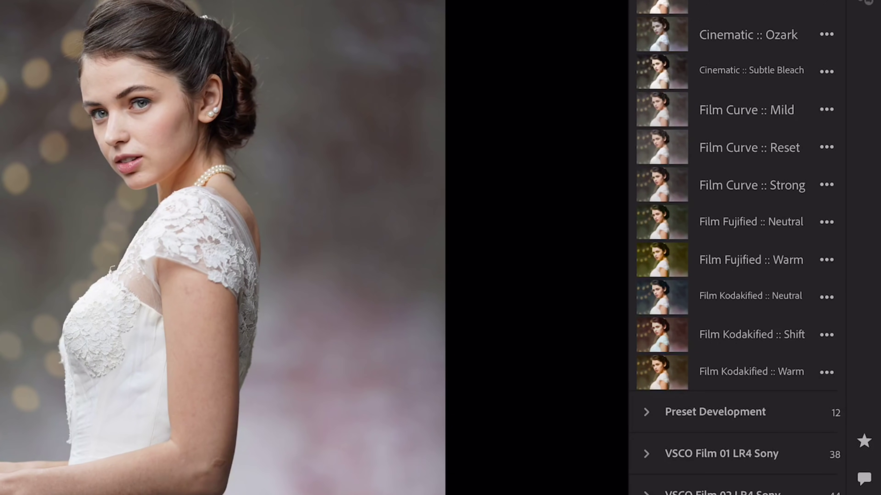
left_click(750, 372)
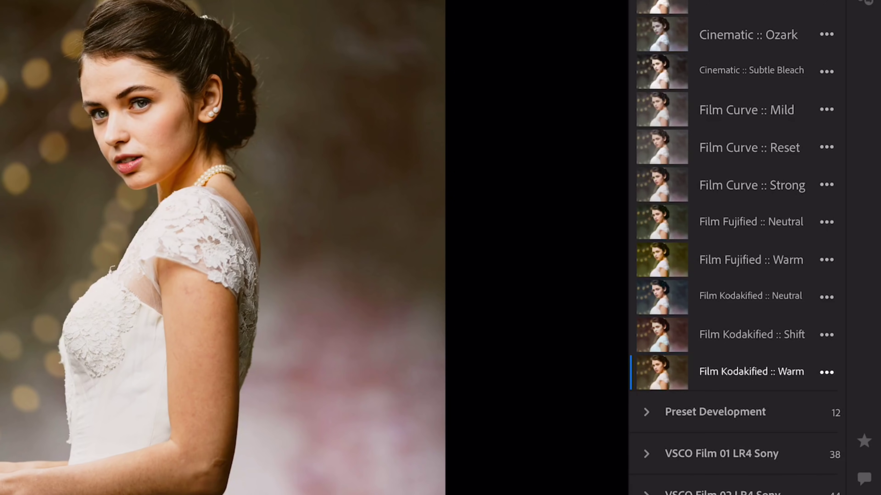
left_click(750, 335)
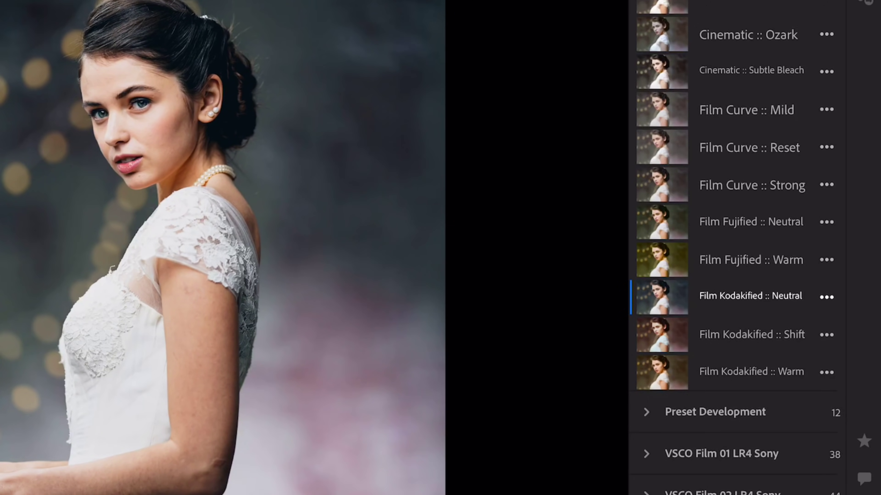
scroll(735, 248, "up", 3)
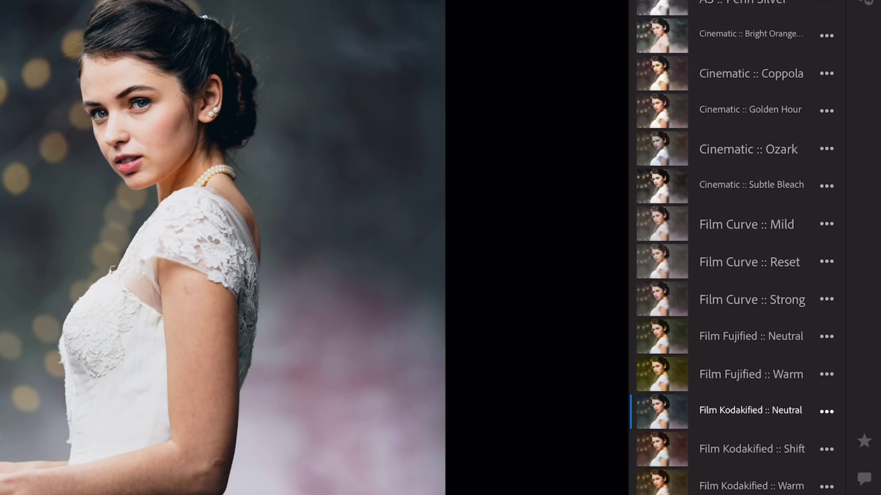
left_click(751, 74)
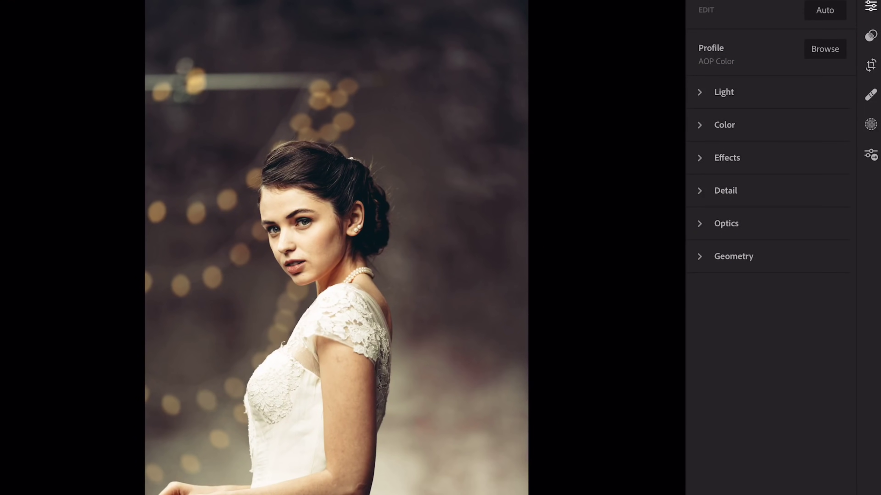
Reshape the Coppola tone curve: shift the highlight and midtone points, drop the shadow point twice
key("e")
key("e")
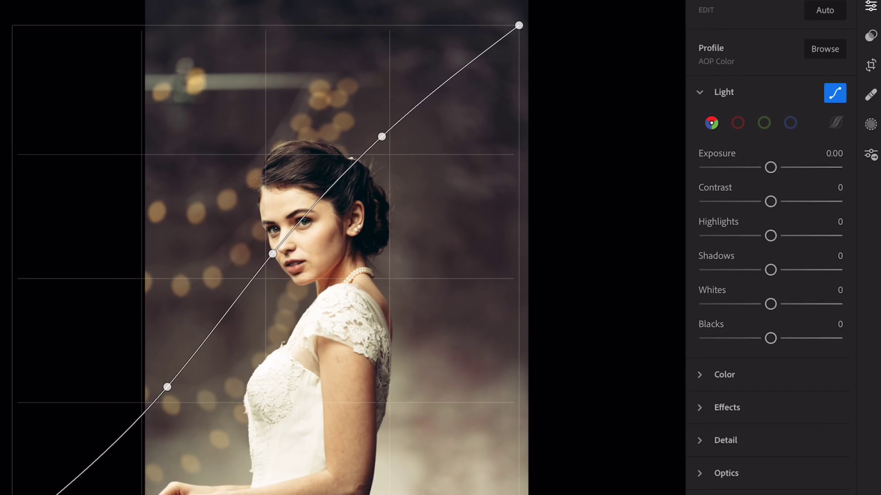
left_click_drag(382, 136, 402, 127)
left_click_drag(167, 387, 158, 393)
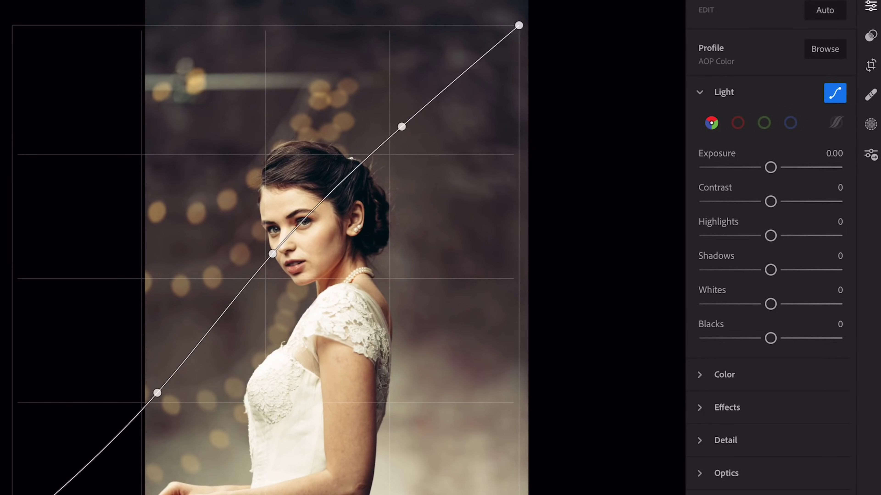
left_click_drag(273, 254, 275, 263)
left_click_drag(157, 393, 145, 401)
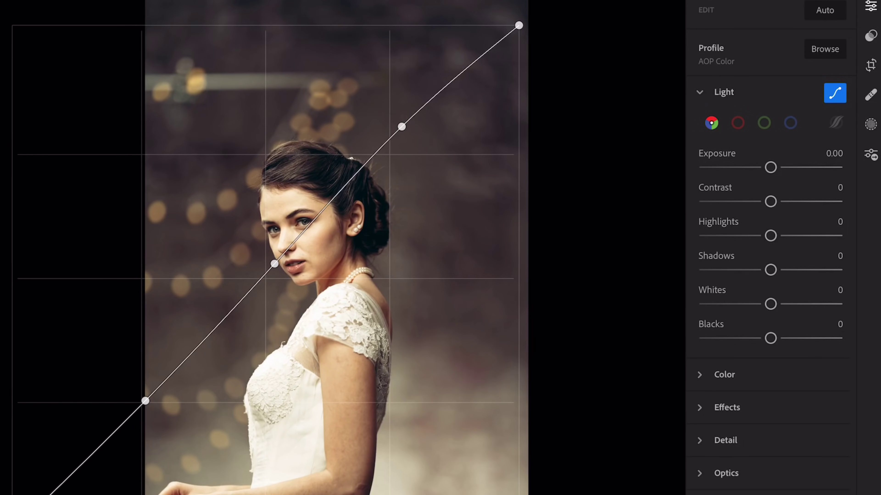